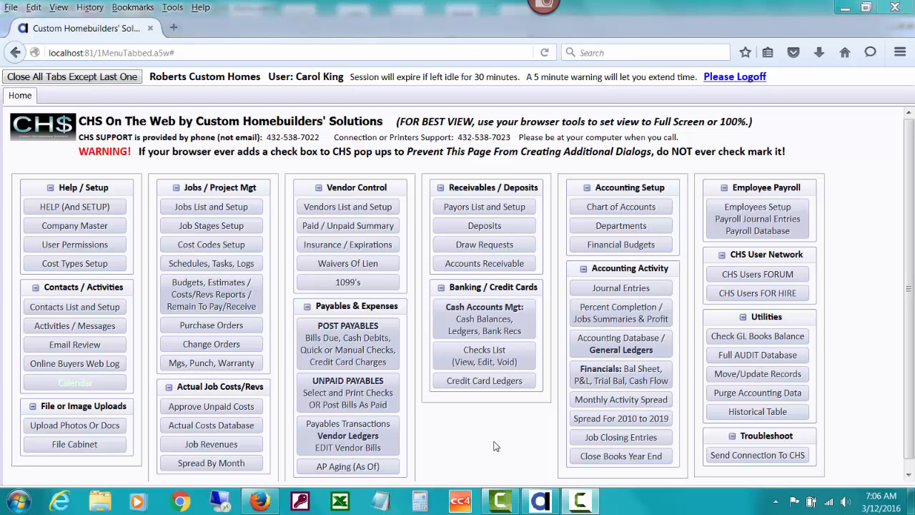
Step: Open the credit card ledger for the DISCOVER6 card vendor
click(484, 386)
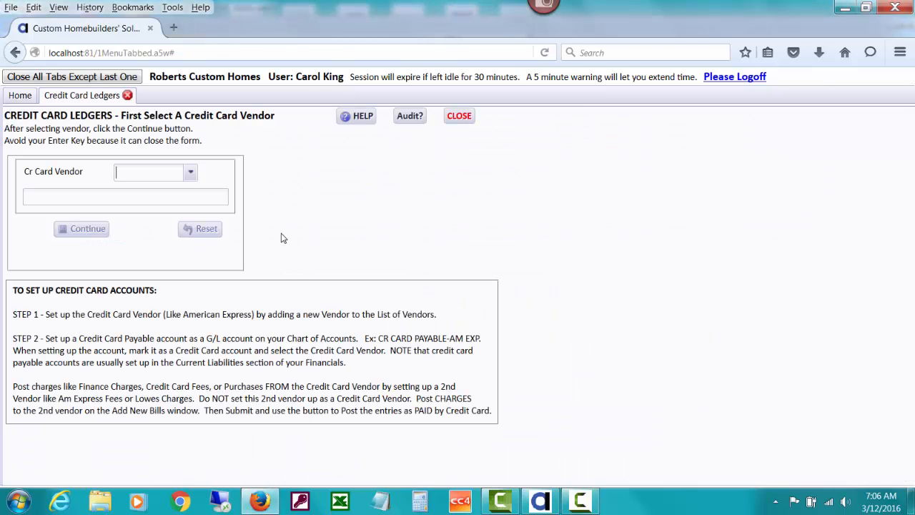
click(191, 172)
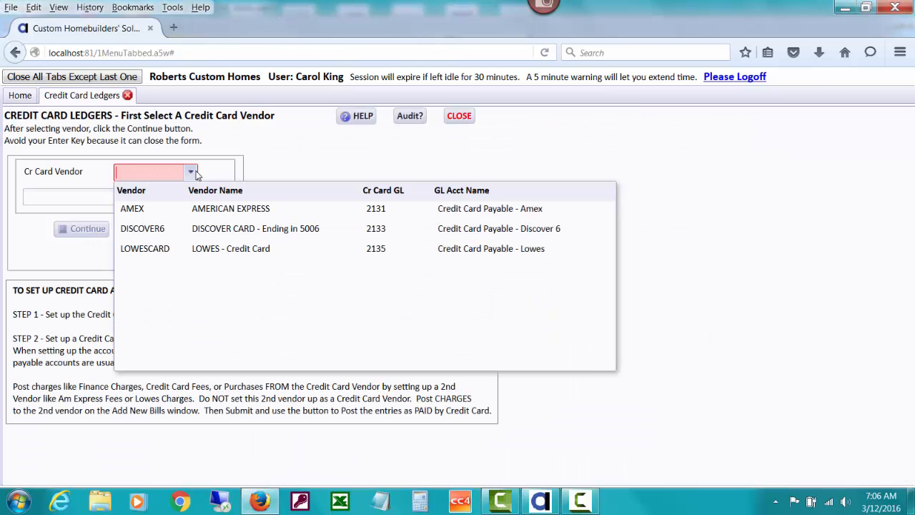
click(188, 229)
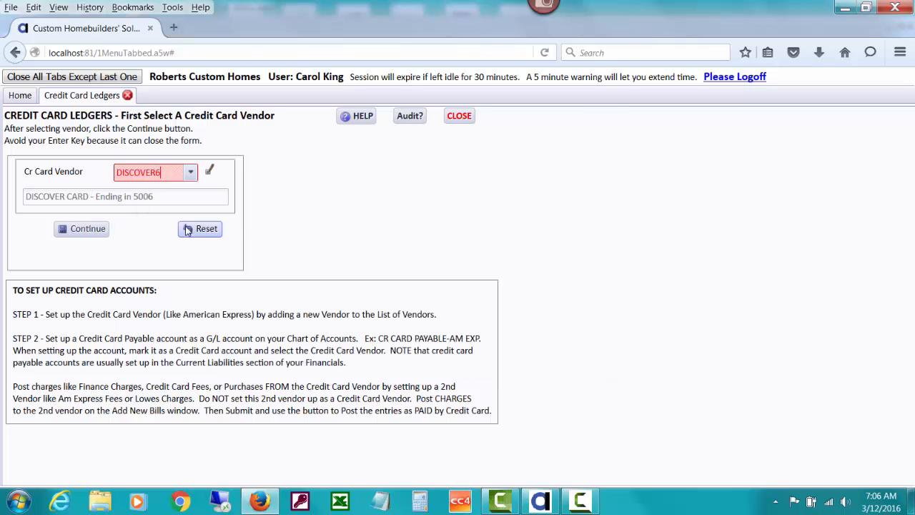
click(99, 239)
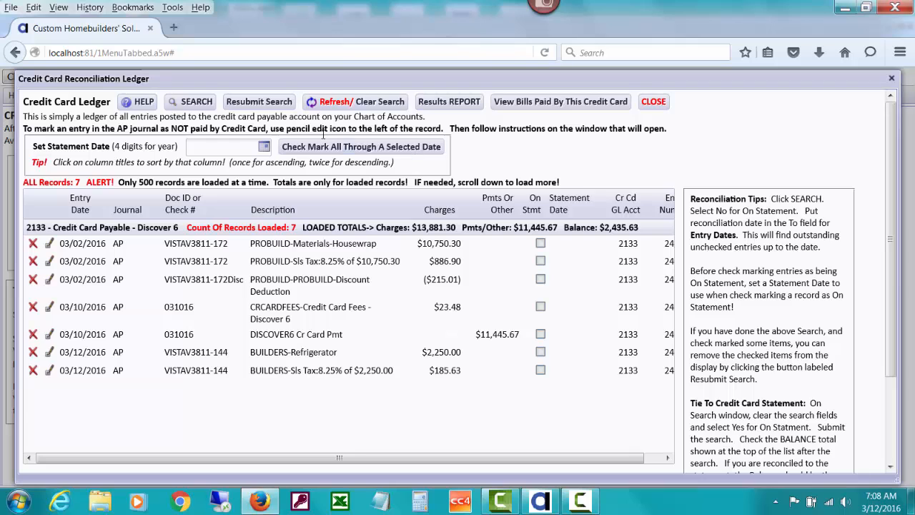
Step: Search the ledger for entries not on a statement, with entry dates up to 03/10/2016
click(200, 103)
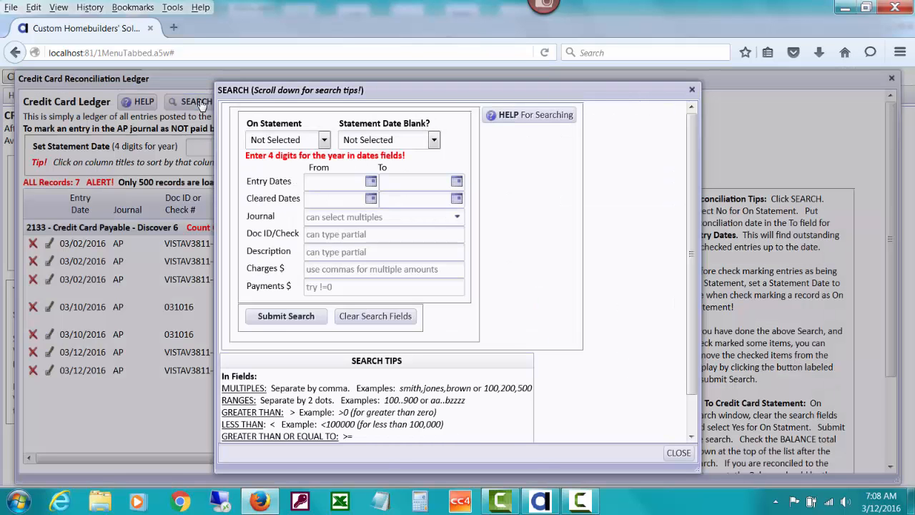
click(324, 140)
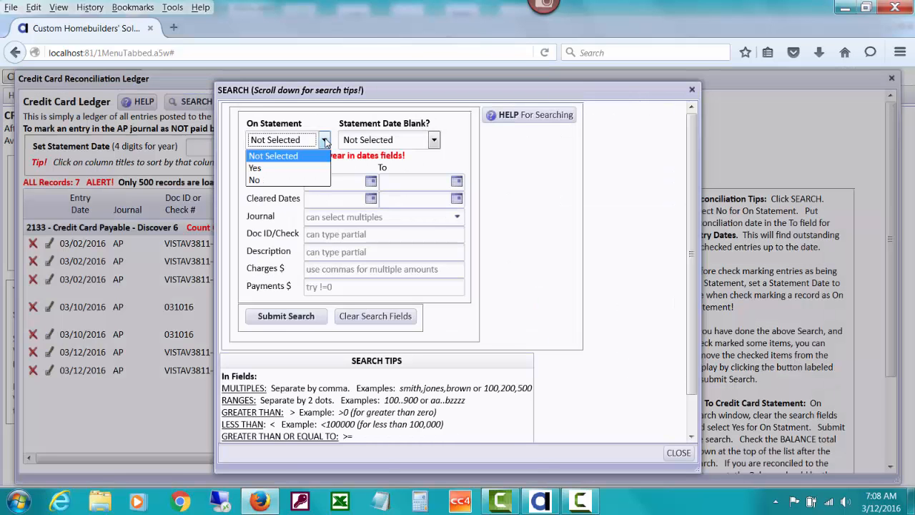
click(314, 181)
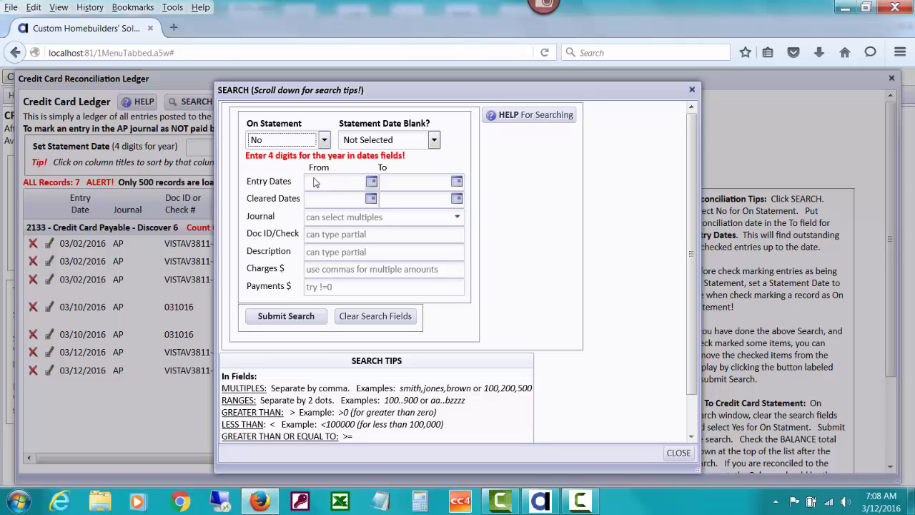
click(456, 182)
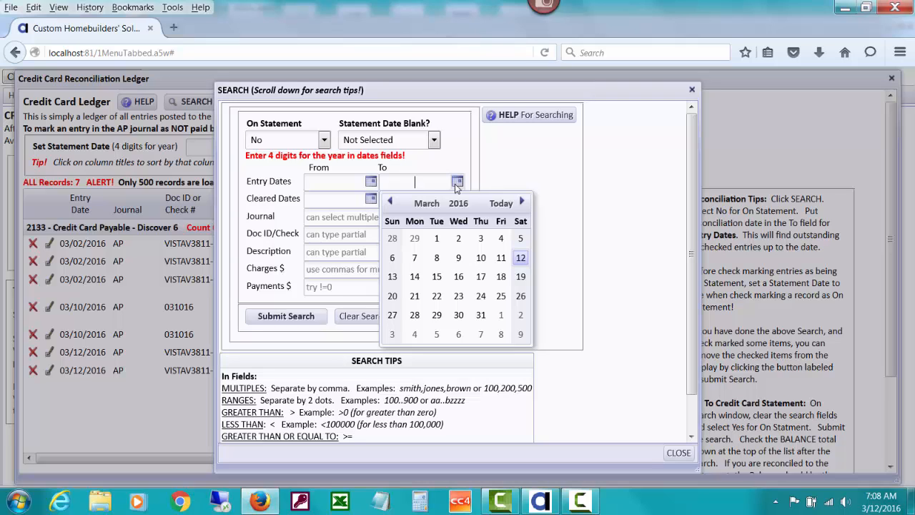
click(481, 258)
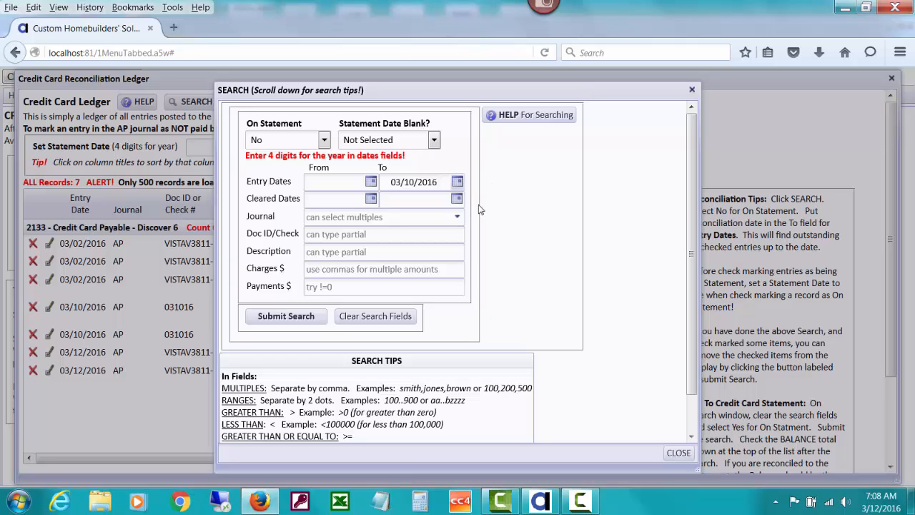
click(285, 316)
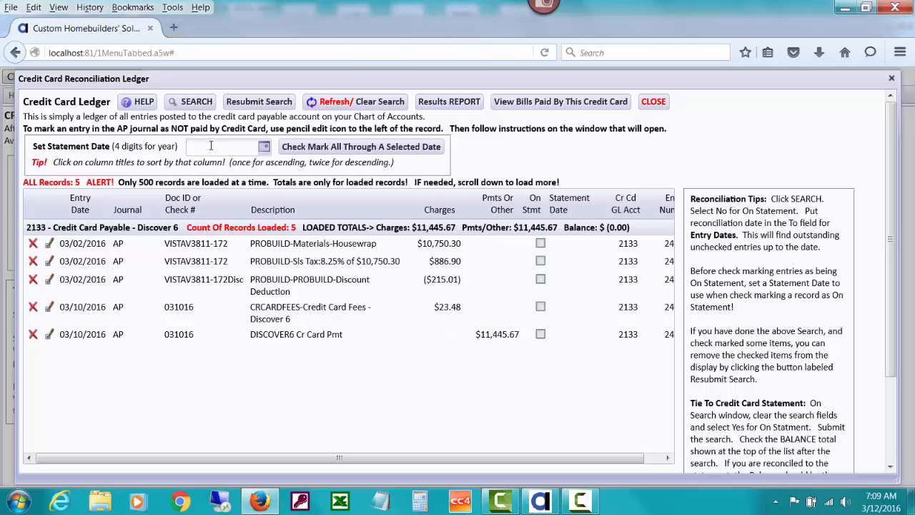
Step: Set the ledger's statement date to 03/10/2016
text(03/10/)
text(2016)
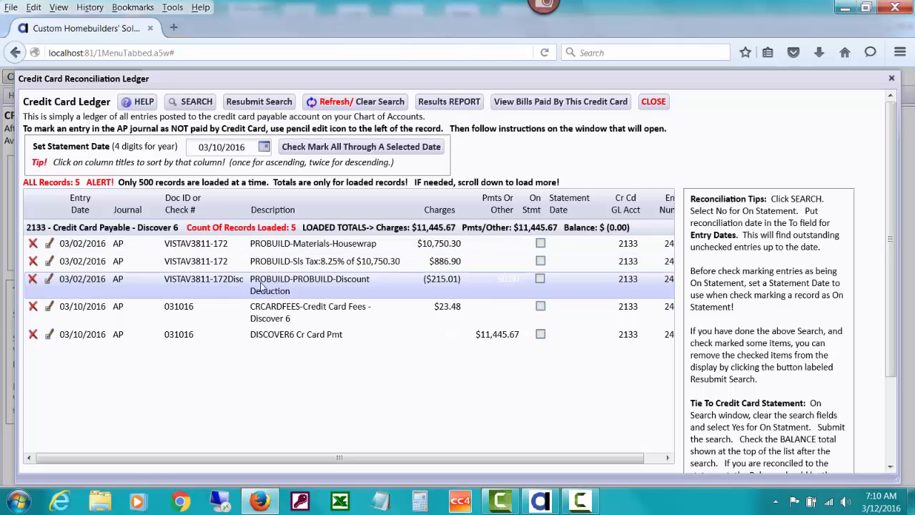
Step: Narrow the search to entries not on a statement with entry dates from 03/02/2016 to 03/02/2016
click(190, 102)
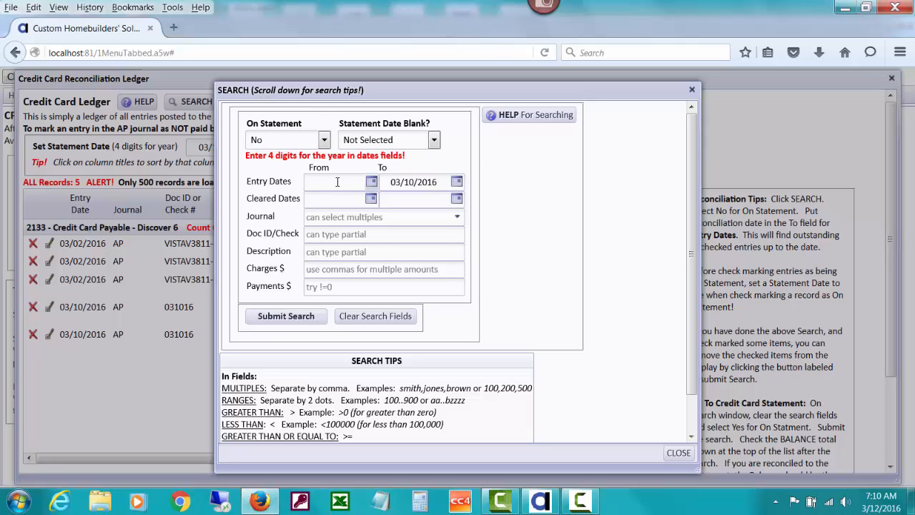
click(338, 182)
text(03/02/2016)
key(Tab)
text(03/02/)
click(298, 322)
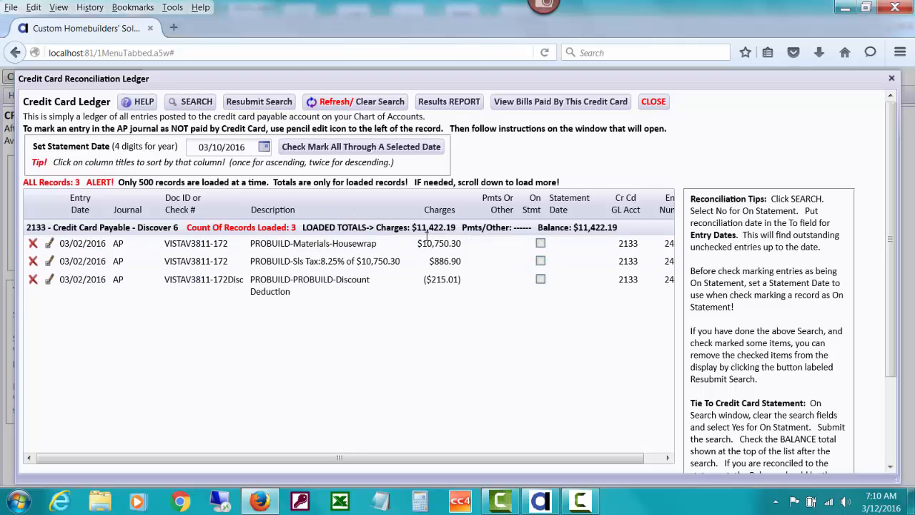
Step: Mark the PROBUILD housewrap materials, sales tax and discount deduction entries as on statement
click(540, 244)
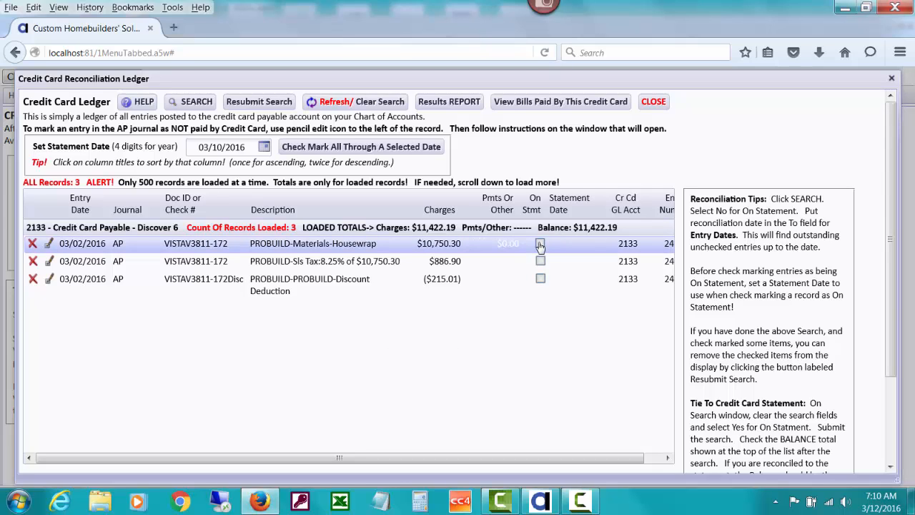
click(540, 262)
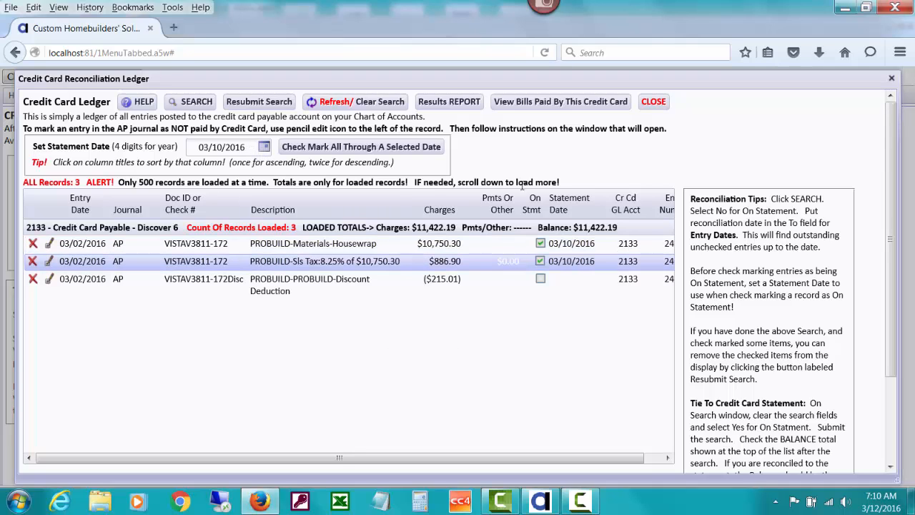
click(540, 279)
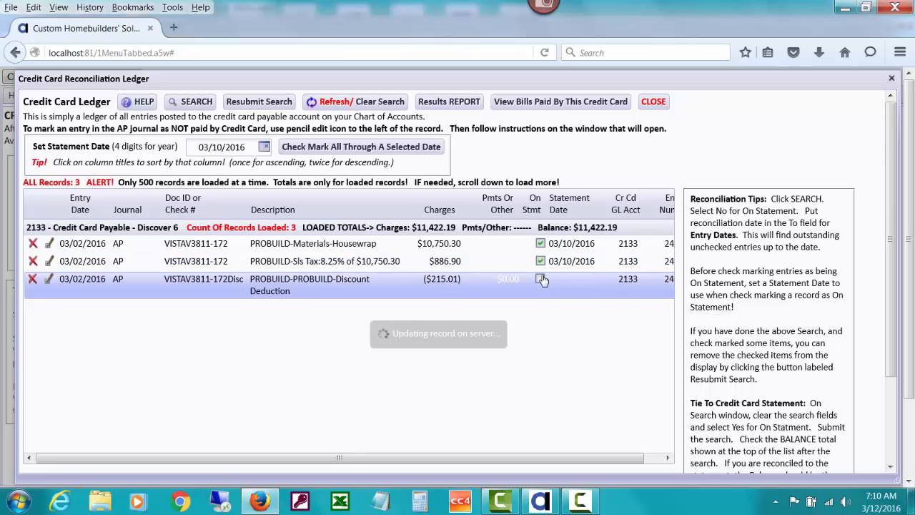
Step: Search for entries not on a statement through 03/10/2016, with the starting entry date cleared
click(203, 104)
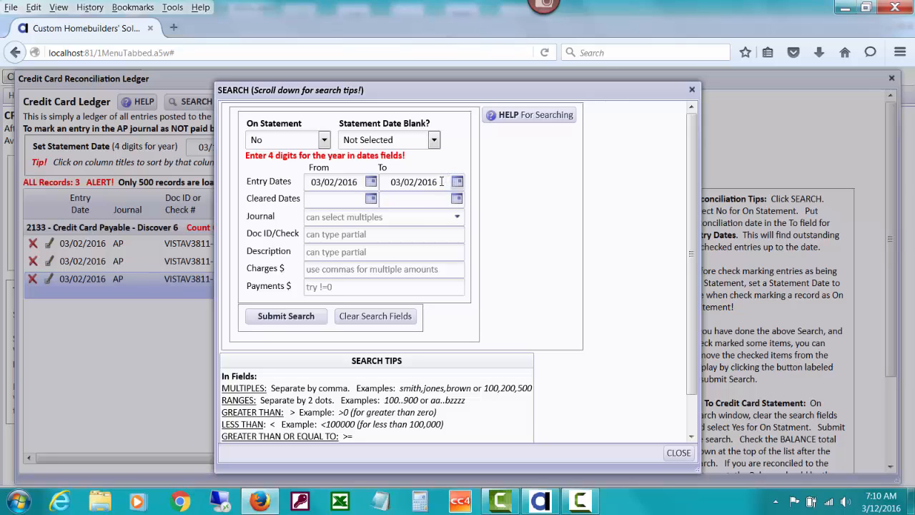
drag(441, 182, 384, 176)
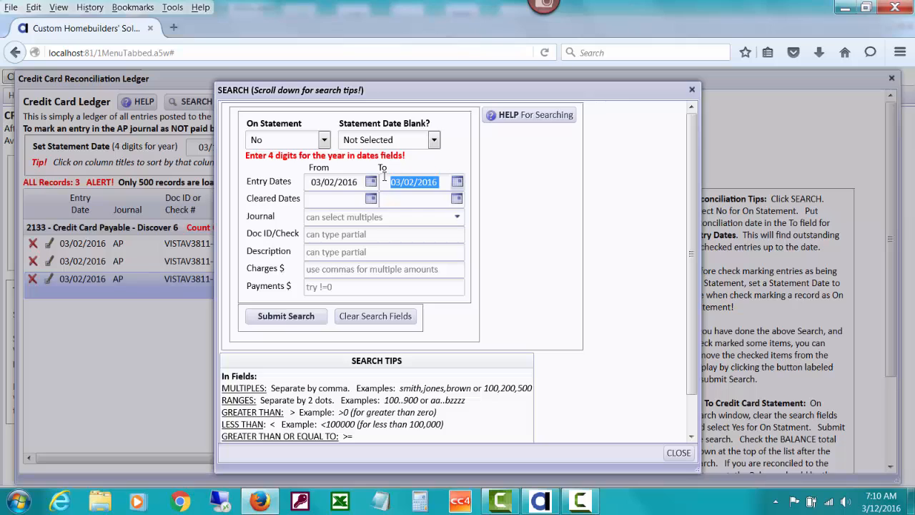
key(Left)
key(Right)
key(Right)
key(Right)
text(1)
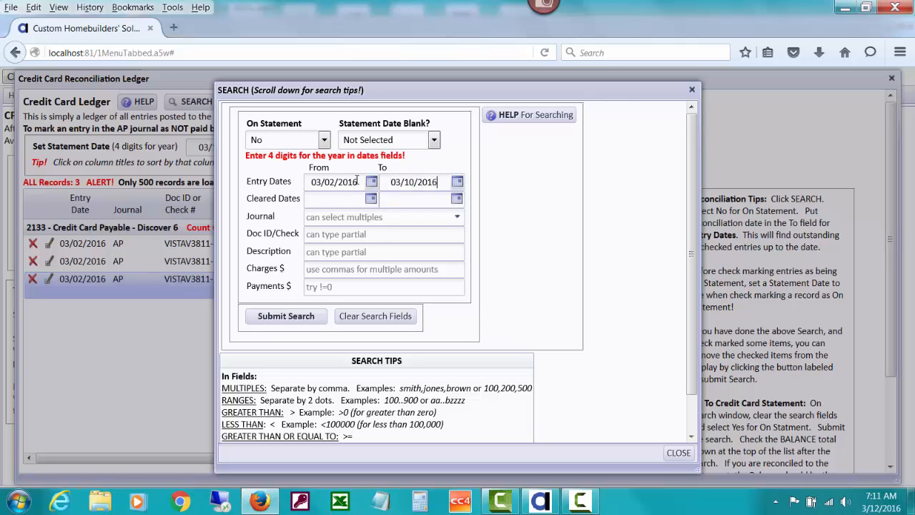
drag(358, 182, 288, 184)
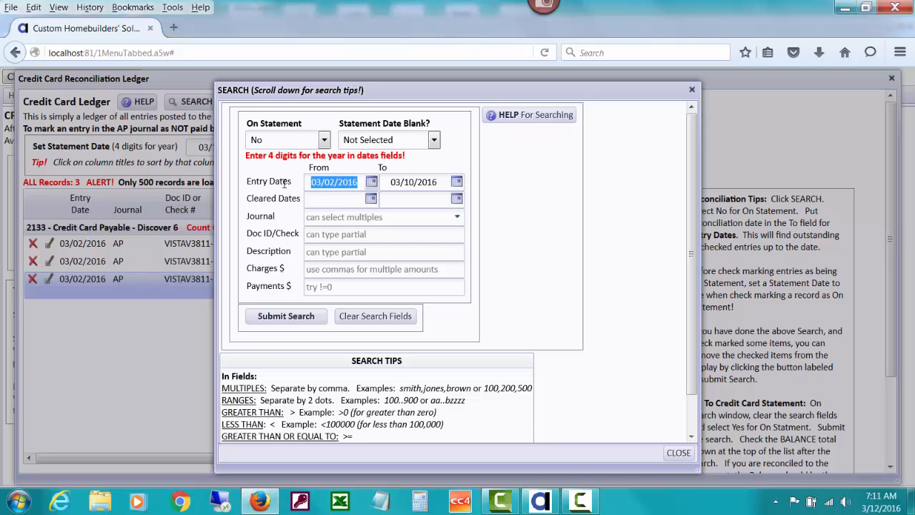
key(BackSpace)
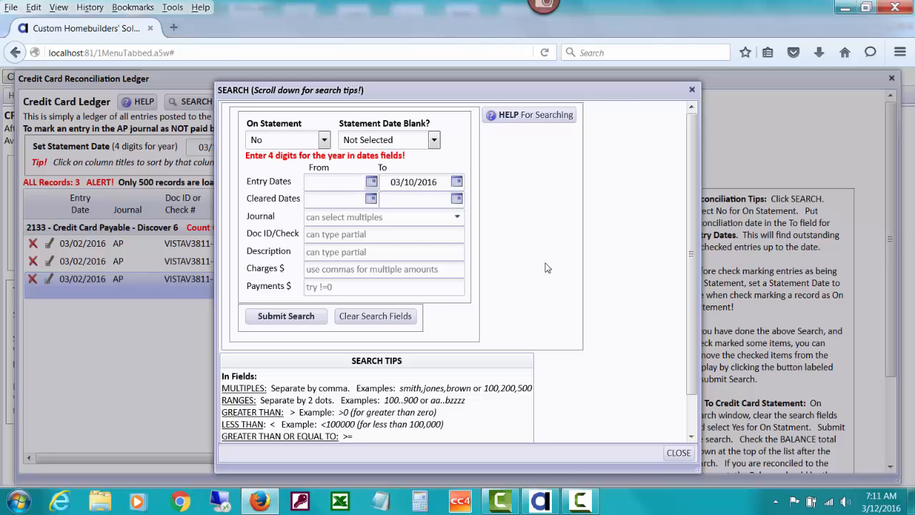
click(304, 319)
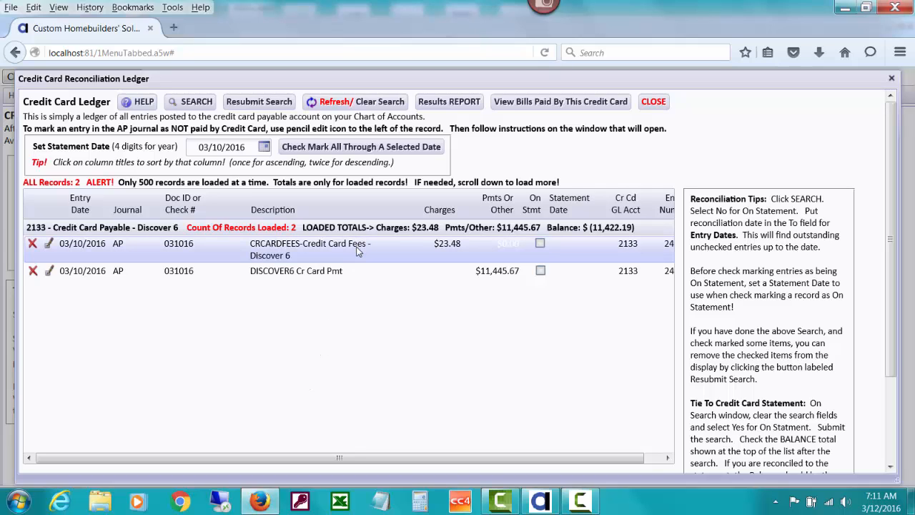
Step: Mark the CRCARDFEES credit card fees entry as on statement and clear the search to reload the full ledger
click(540, 244)
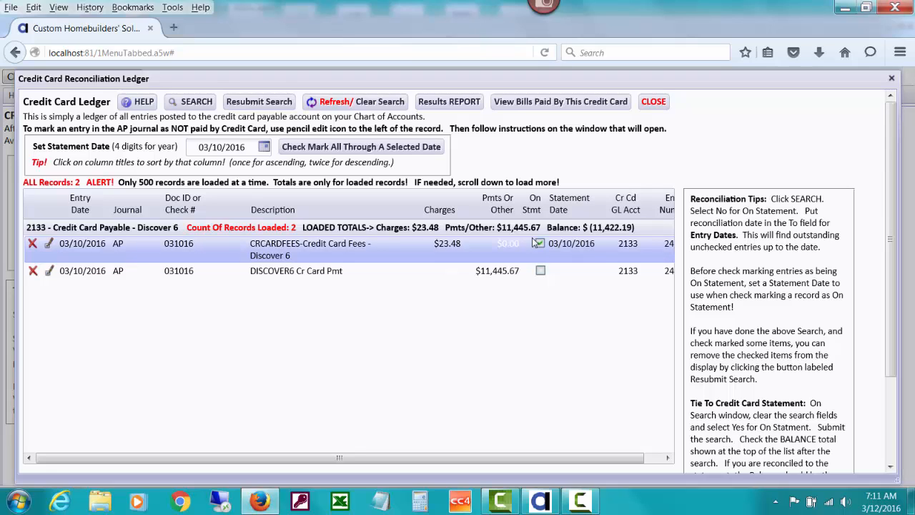
click(391, 104)
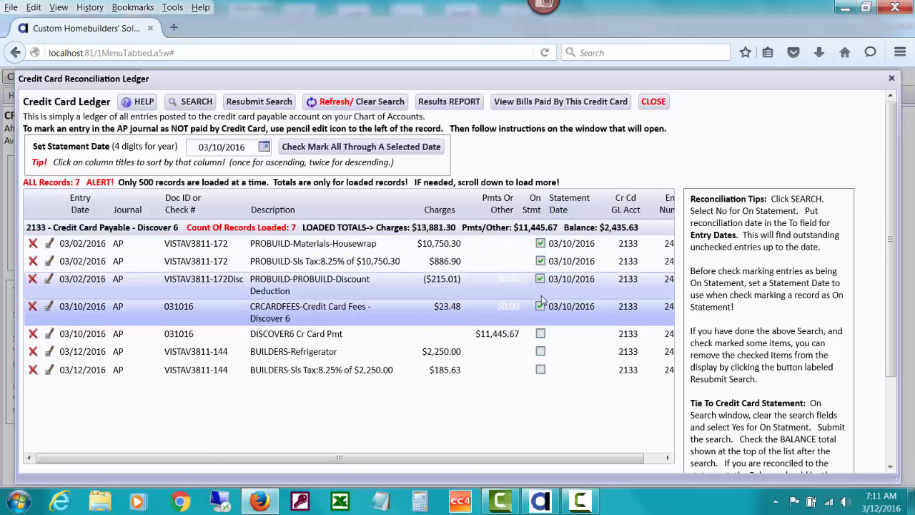
click(541, 243)
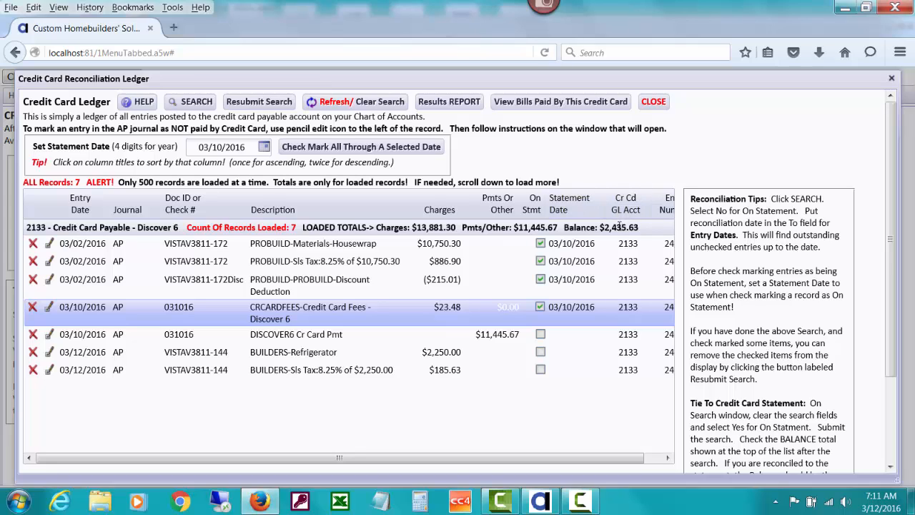
Step: Clear all search fields and search for entries with On Statement set to Yes
click(193, 102)
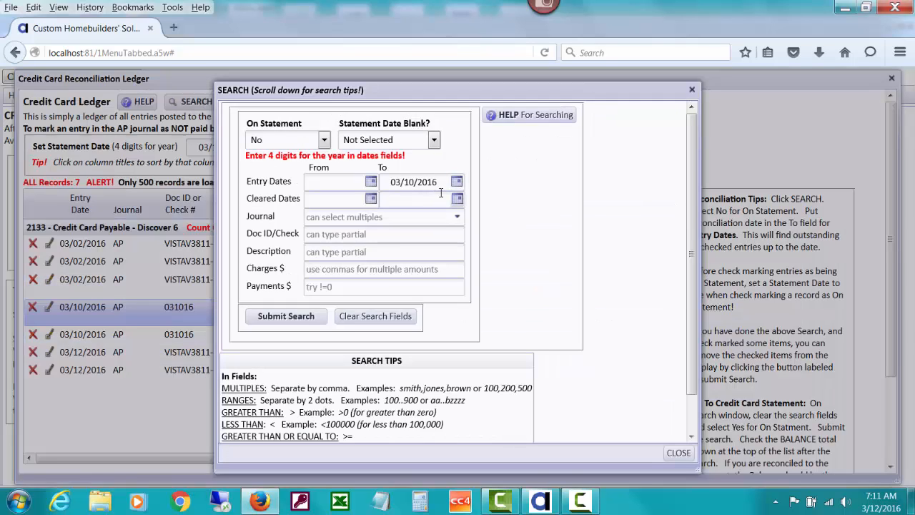
click(376, 319)
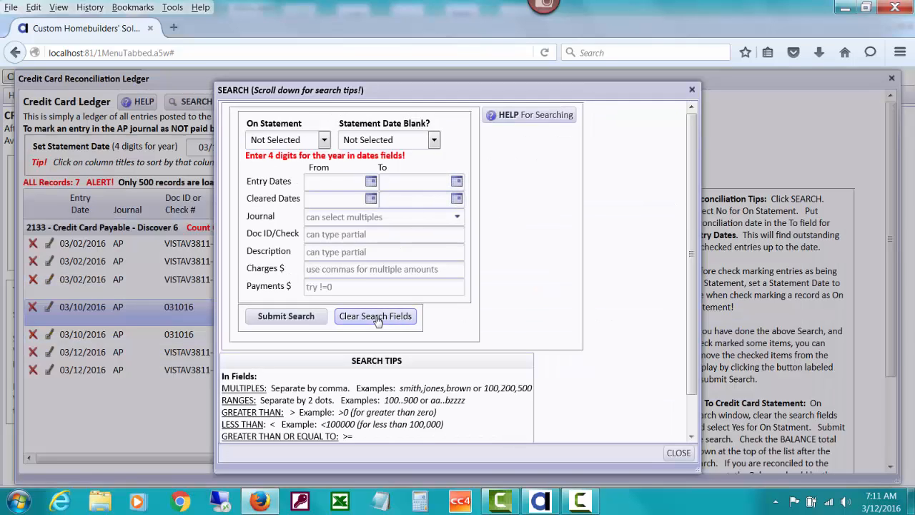
click(324, 141)
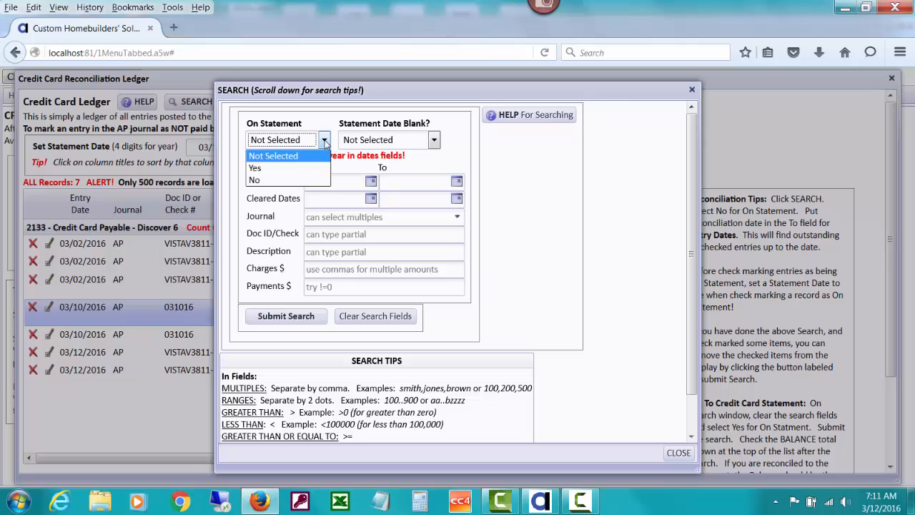
click(296, 170)
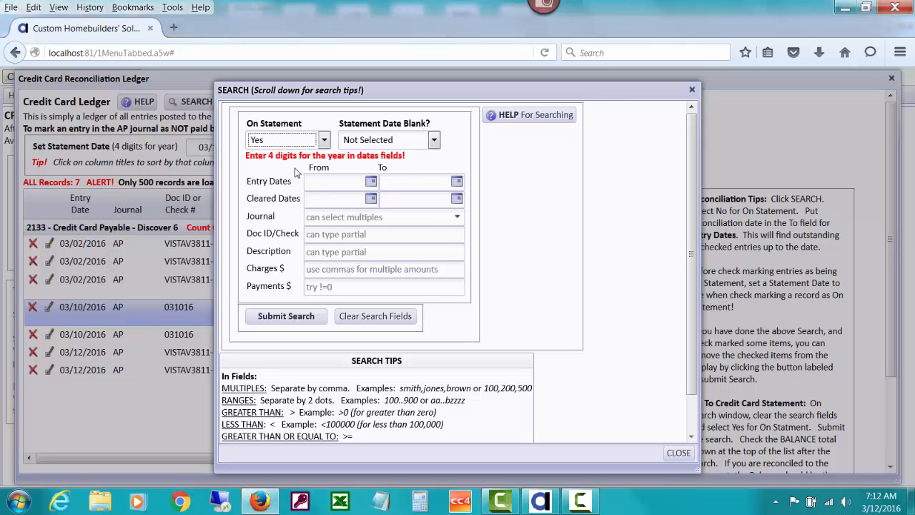
click(282, 318)
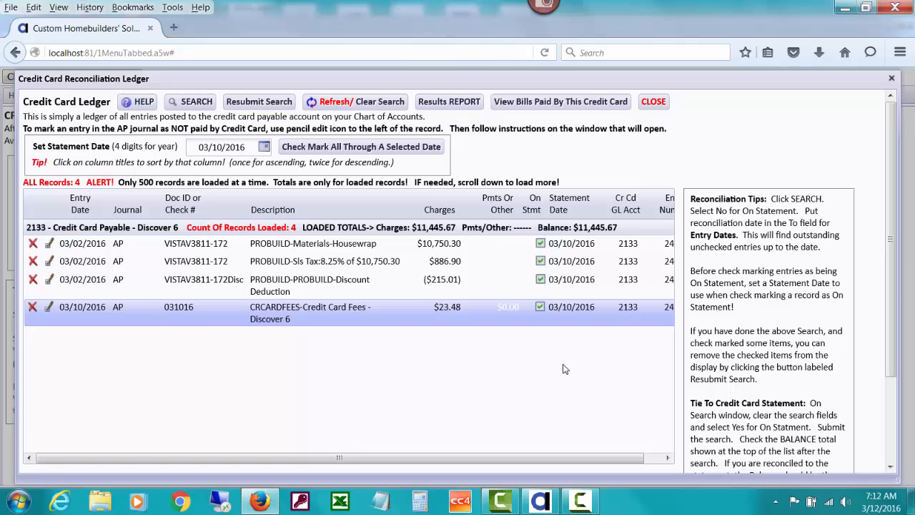
Step: Generate the Credit Card Ledger report from the current search results, review its entries and totals, and close it
click(468, 104)
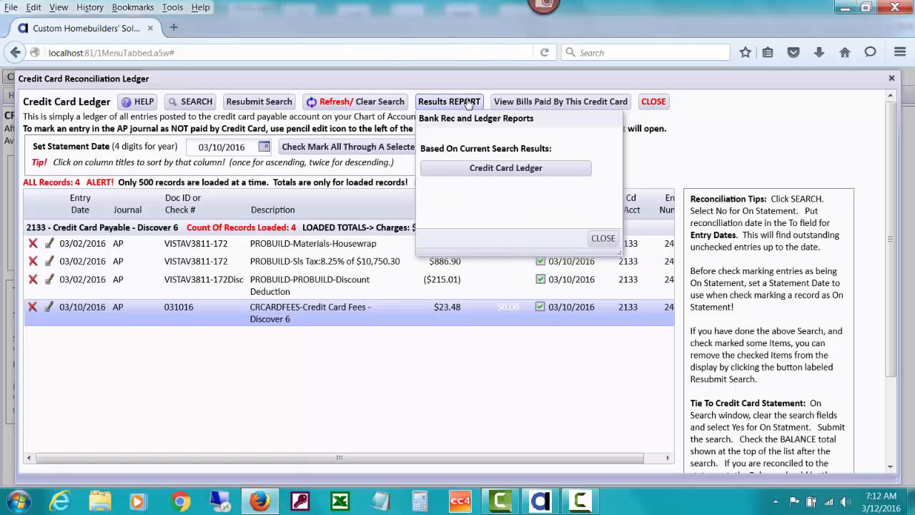
click(480, 172)
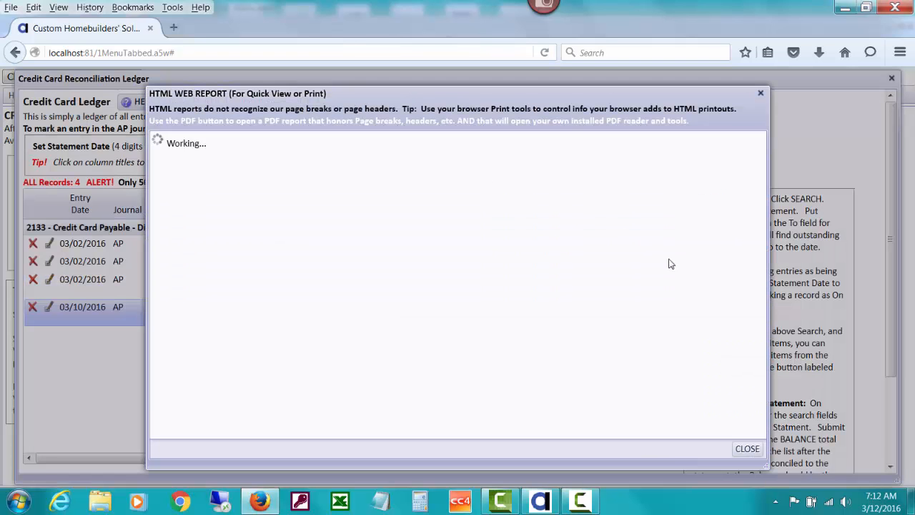
scroll(762, 245, down, 1)
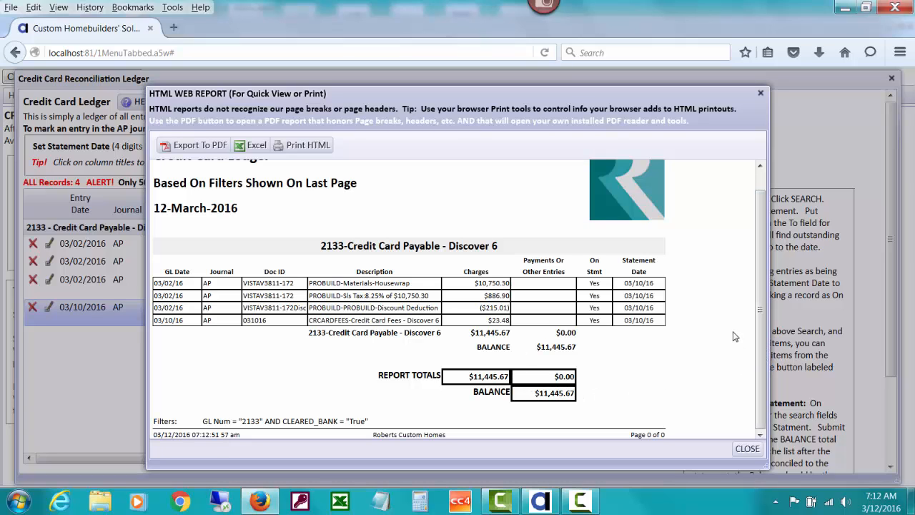
click(747, 449)
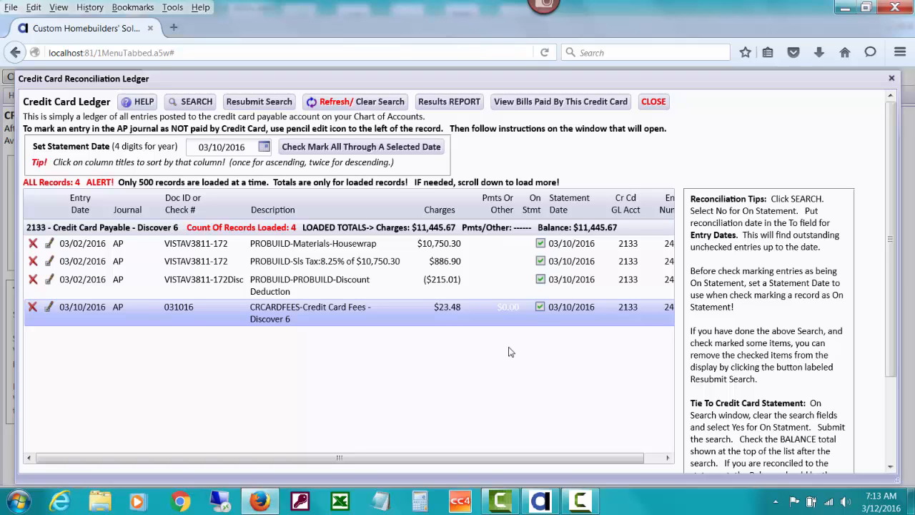
Step: Unmark all four listed ledger entries as on statement, from the credit card fees up to the housewrap materials
click(540, 309)
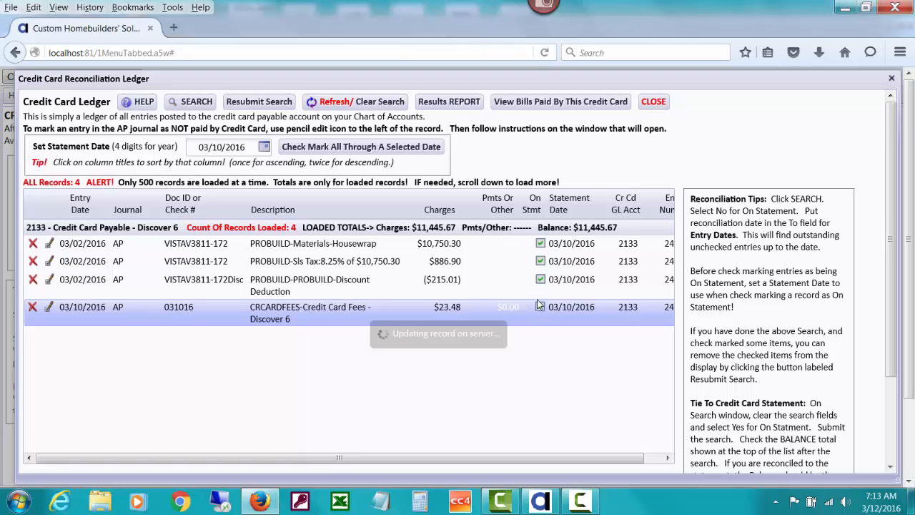
click(540, 281)
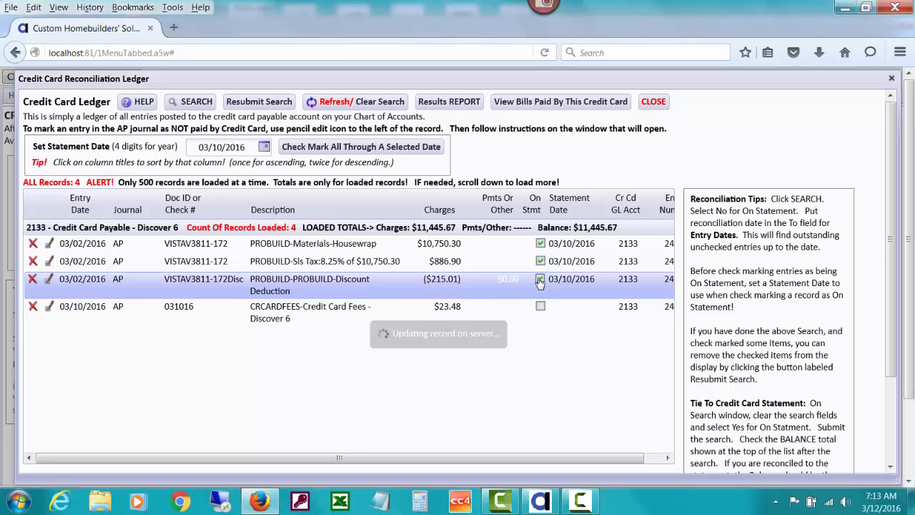
click(540, 261)
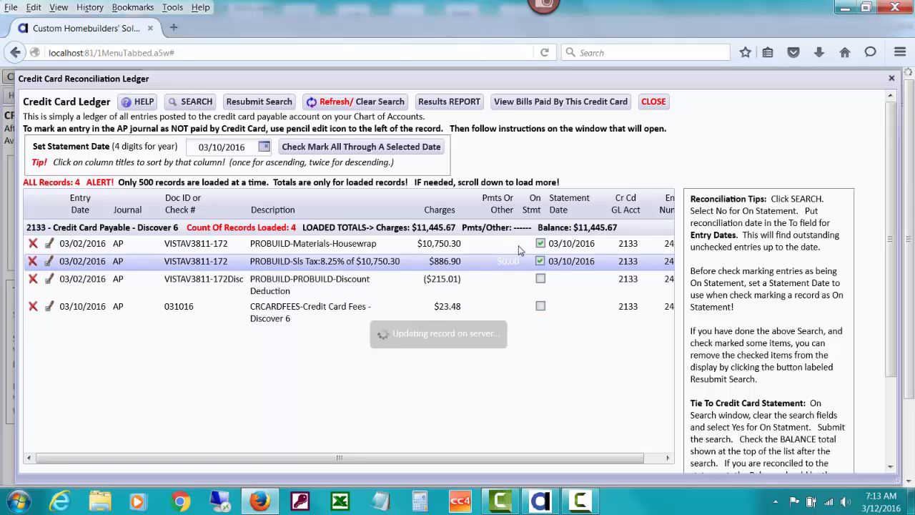
click(540, 244)
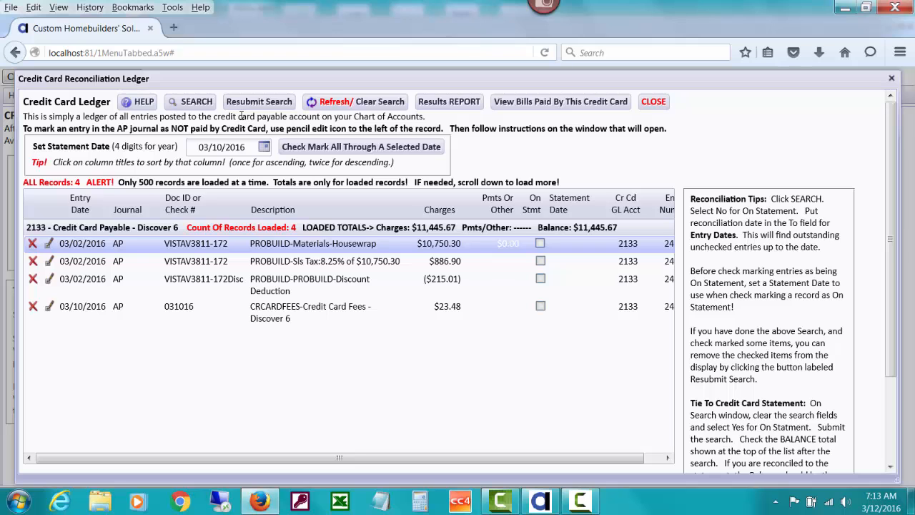
Step: Clear all search fields and submit the blank search to load every entry in the Discover ledger
click(192, 102)
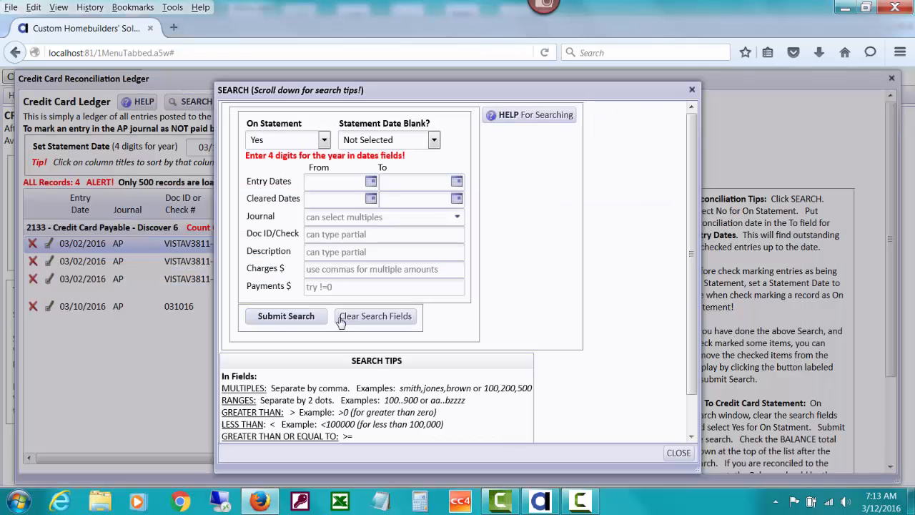
click(340, 320)
click(284, 319)
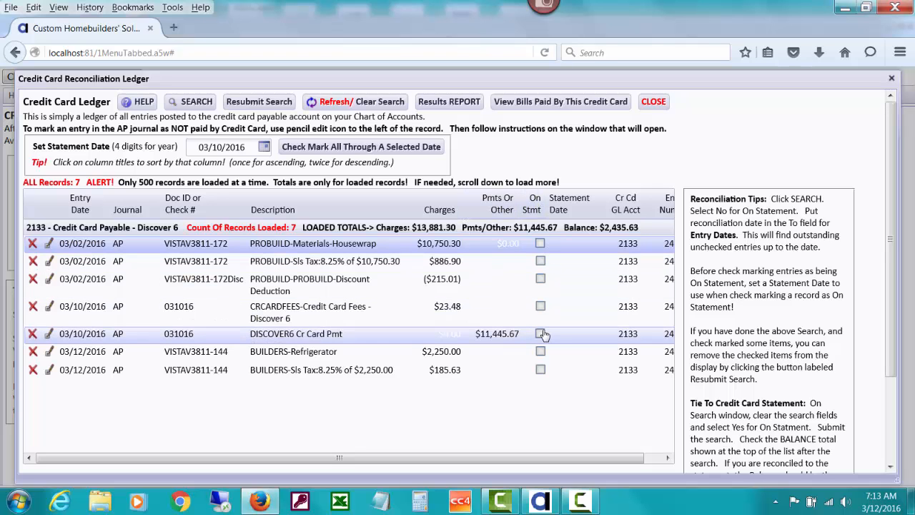
Step: Batch check mark all entries through 03/10/2016 with statement date 03/10/2016, and unmark the DISCOVER6 Cr Card Pmt entry
click(420, 149)
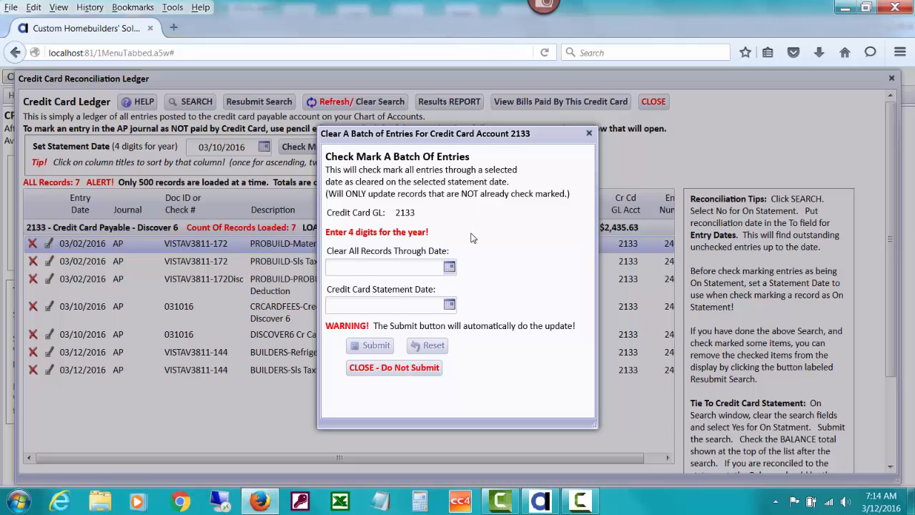
text(03/10/)
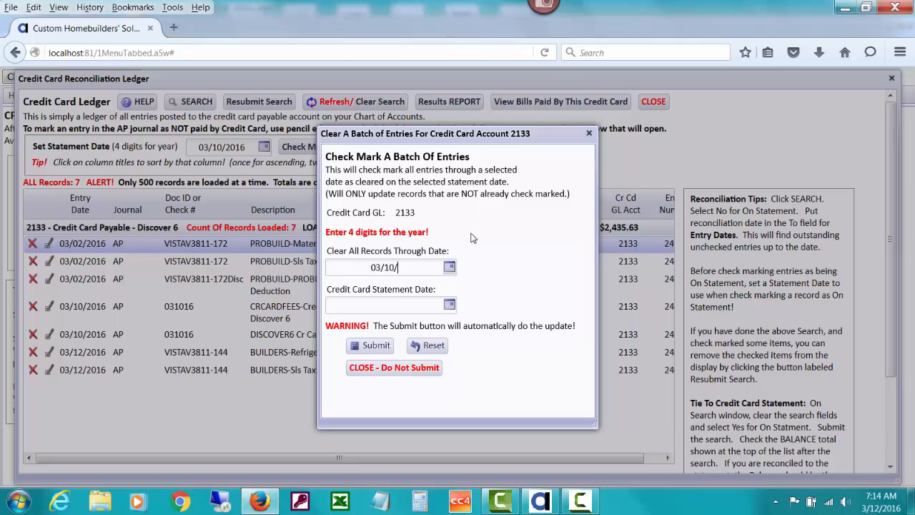
text(2016)
key(Tab)
click(402, 307)
text(03/10/20)
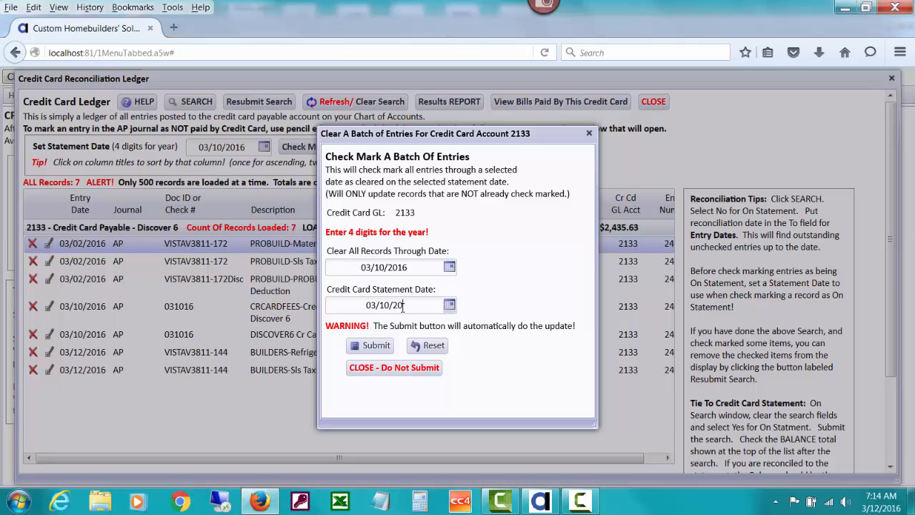
text(16)
click(375, 345)
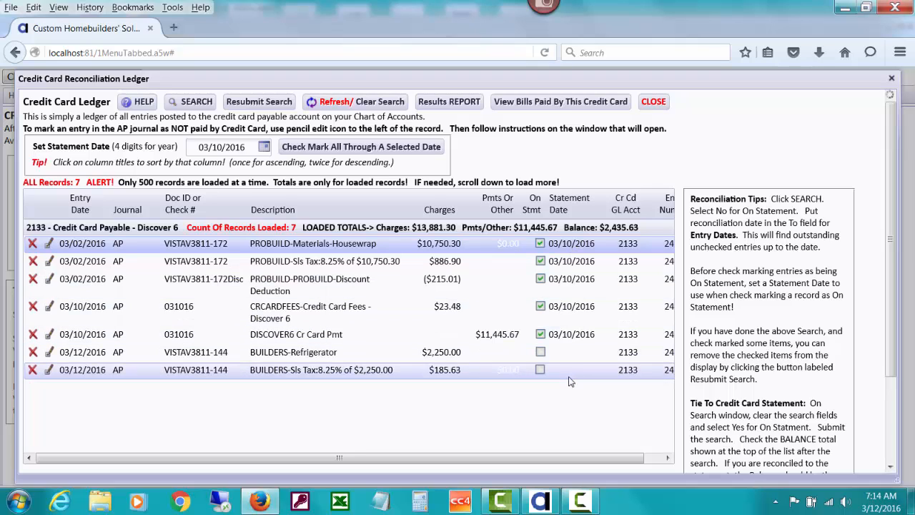
click(540, 334)
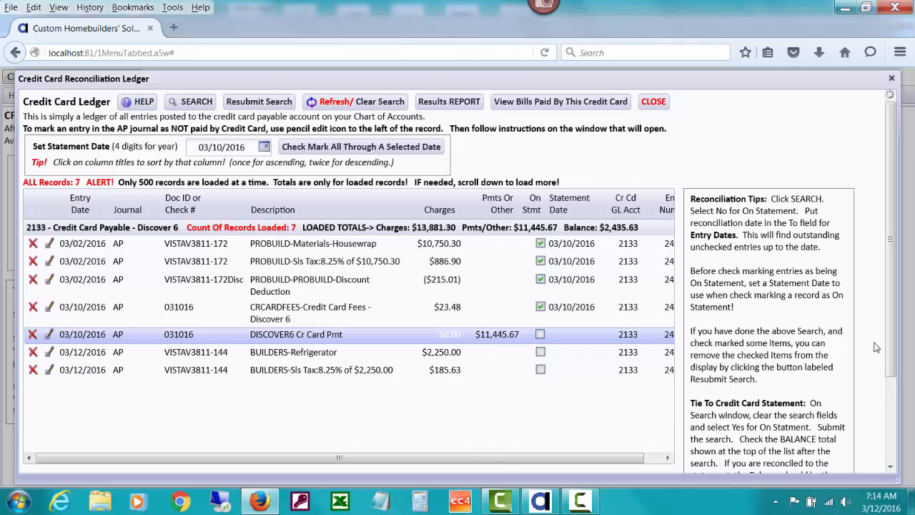
Step: Read the reconciliation tips on tying to the credit card statement and correcting a wrong statement date
drag(891, 329, 884, 406)
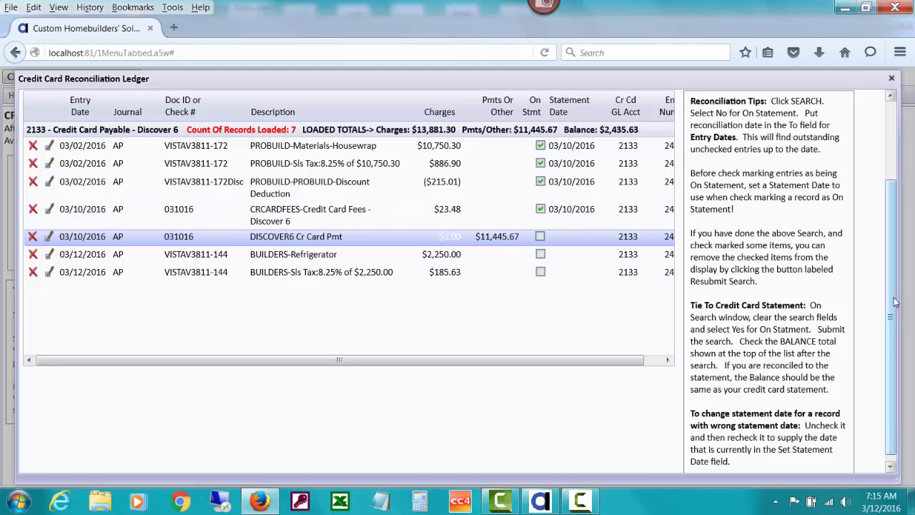
scroll(892, 257, up, 1)
scroll(892, 258, up, 1)
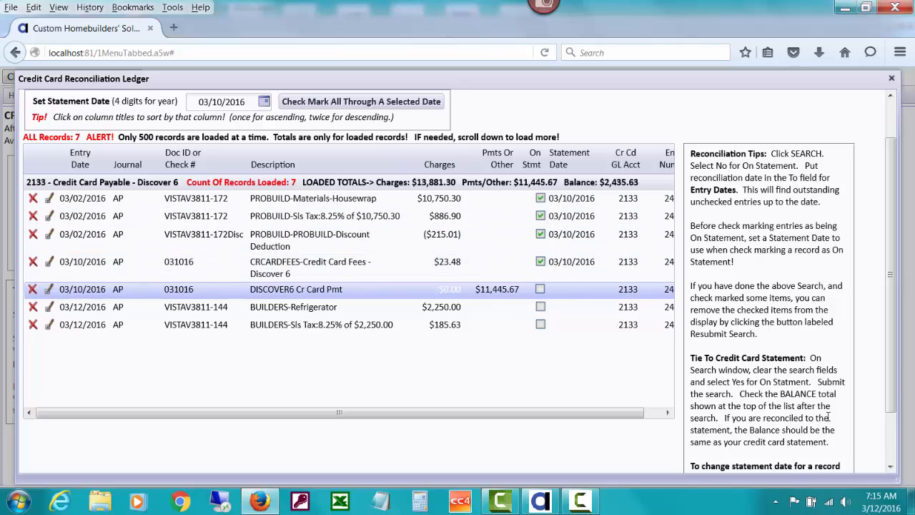
mouse_move(894, 302)
mouse_down()
mouse_move(887, 370)
mouse_move(890, 292)
mouse_up()
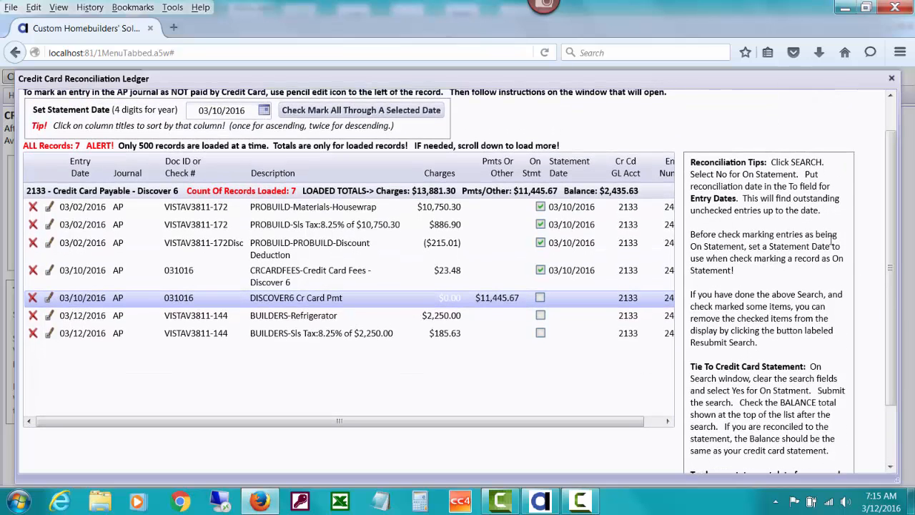
drag(890, 290, 888, 258)
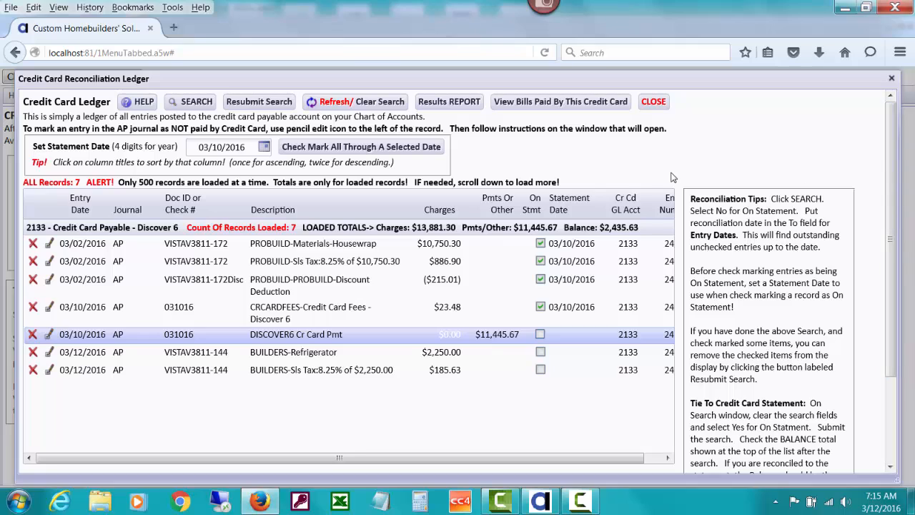